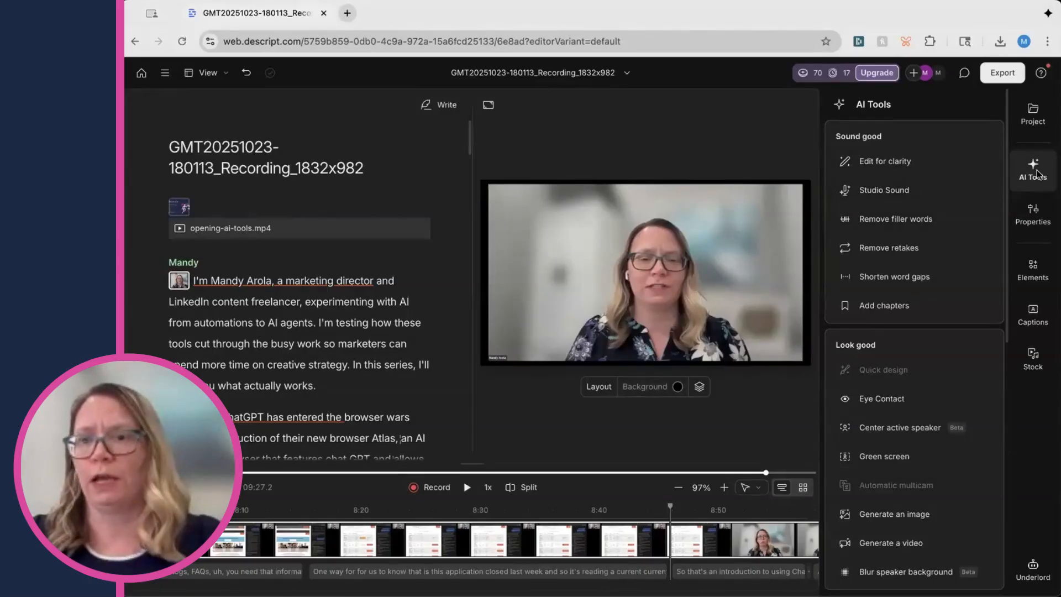
# Apply Studio Sound to the recording and review its intensity setting
pyautogui.click(883, 191)
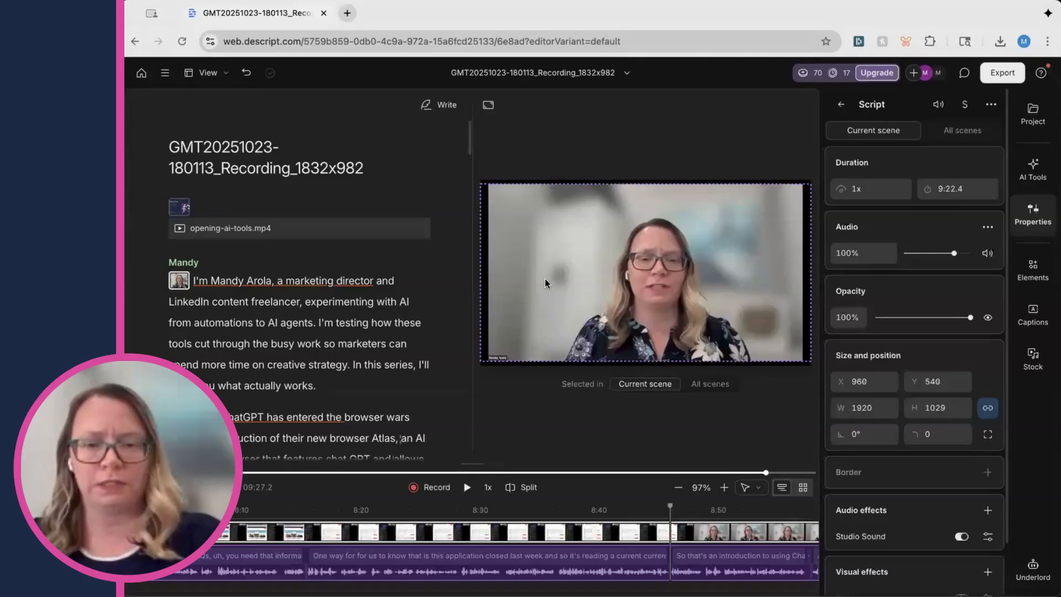
pyautogui.click(988, 537)
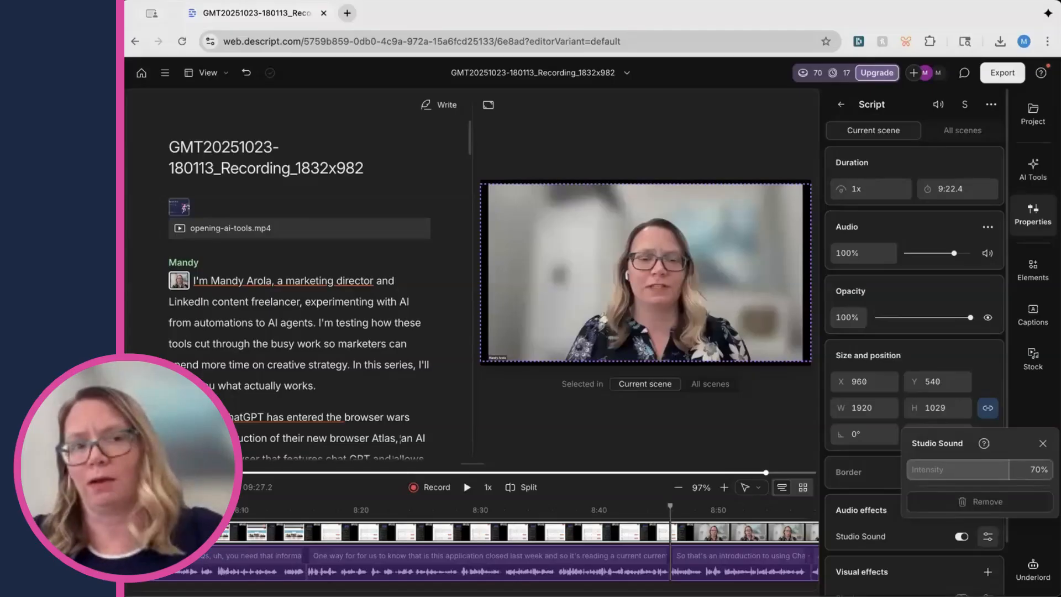
pyautogui.click(1042, 444)
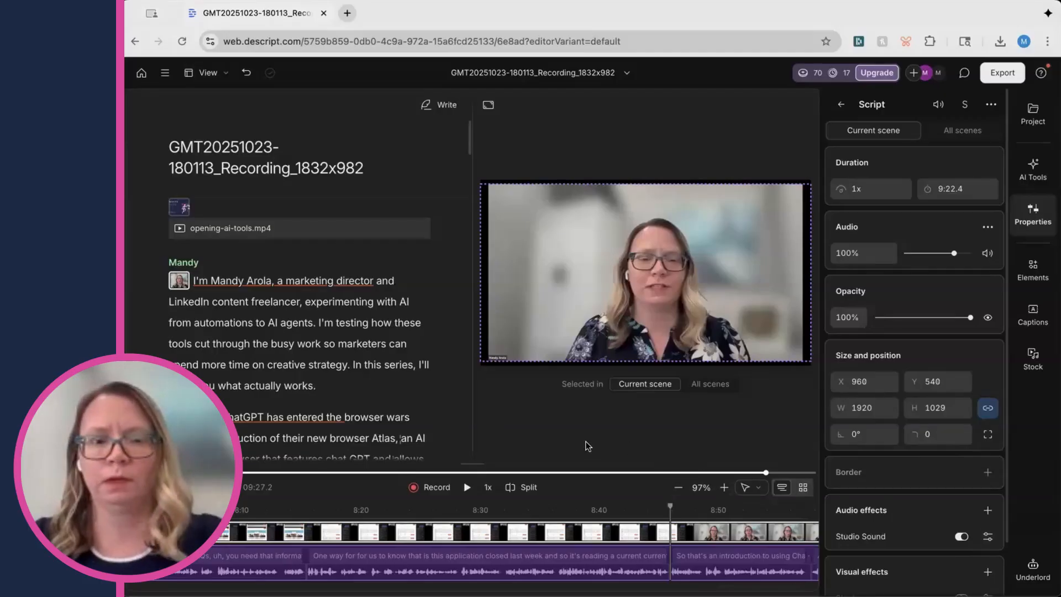
# Turn Studio Sound off and play back a passage near 8:14 to hear the original audio
pyautogui.click(960, 536)
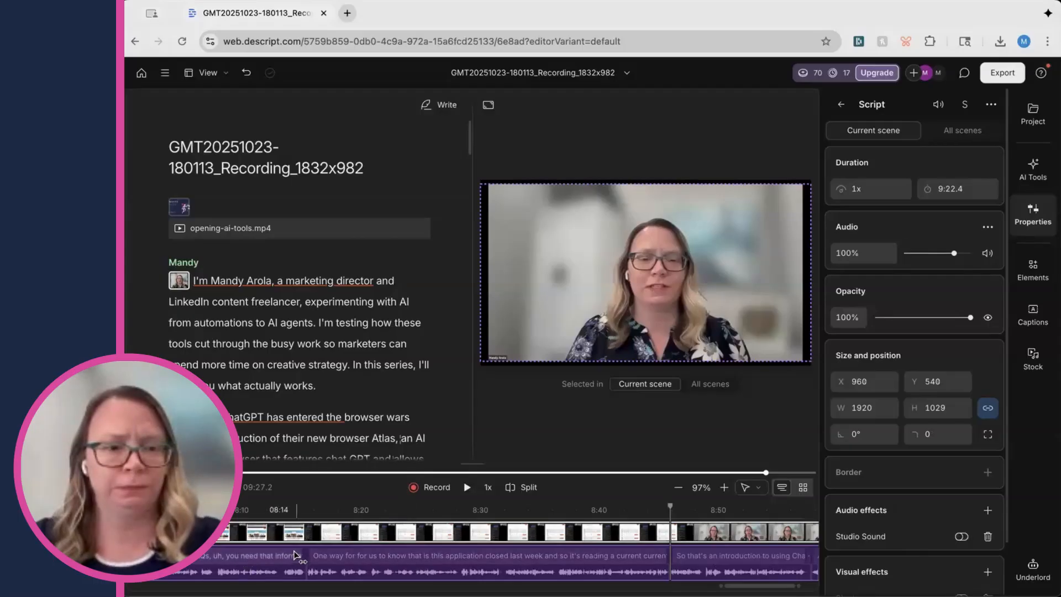
pyautogui.click(307, 555)
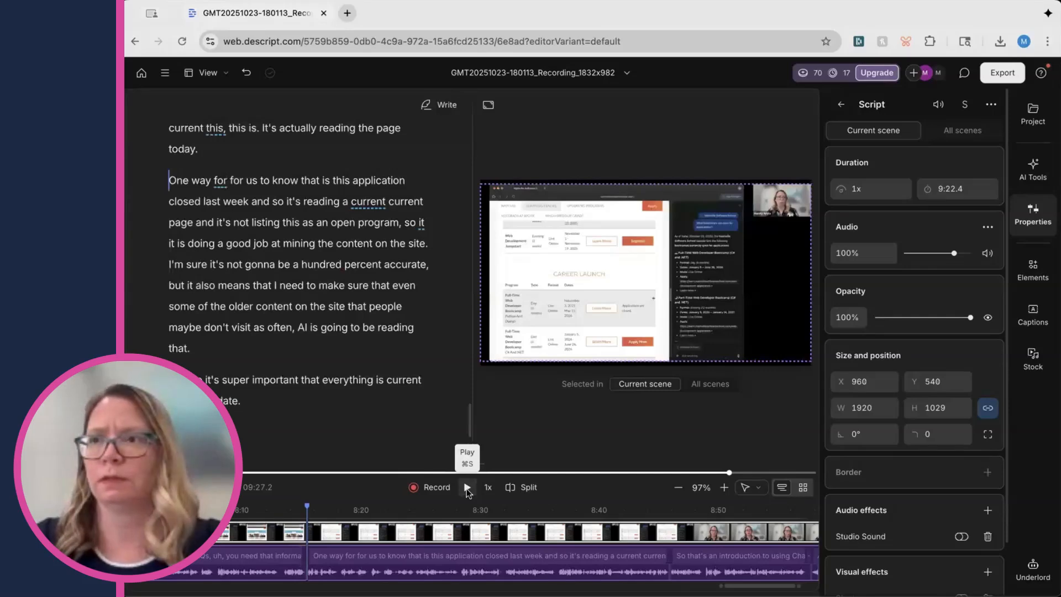
pyautogui.click(467, 487)
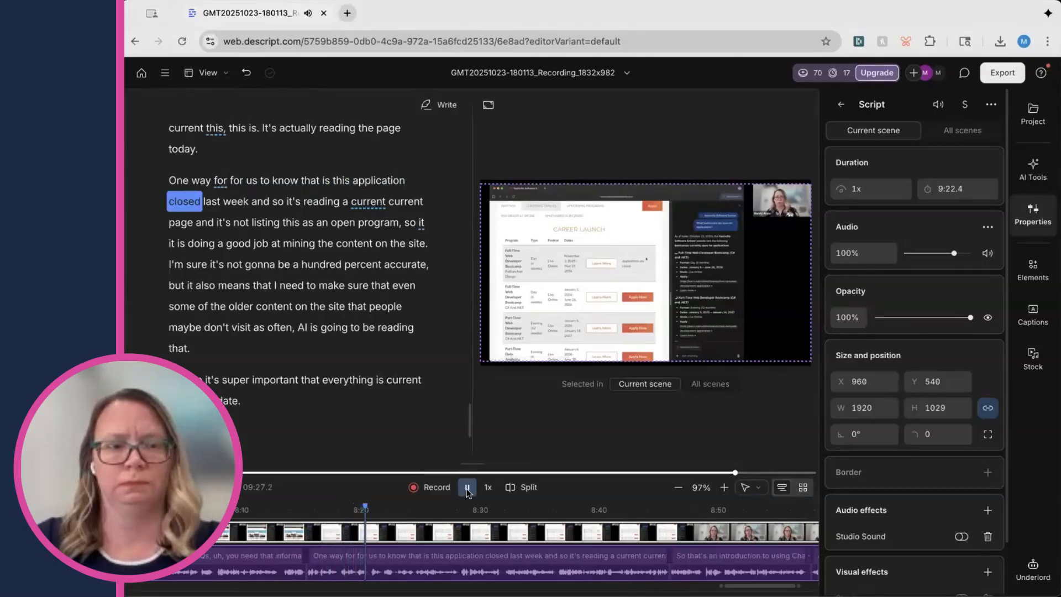
pyautogui.click(467, 488)
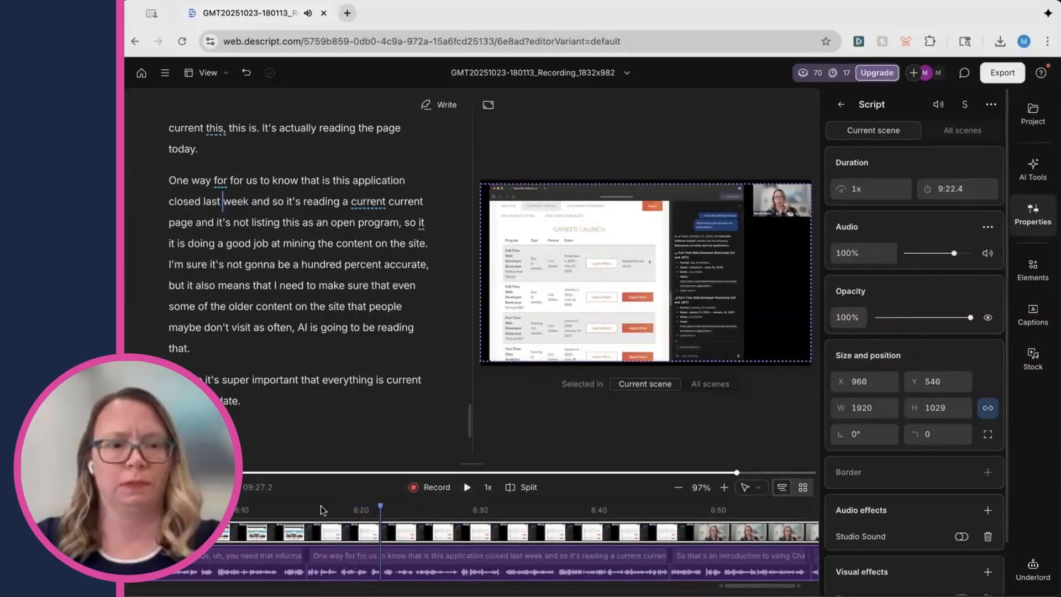
# Turn Studio Sound back on and play the same passage to compare
pyautogui.click(961, 536)
pyautogui.click(466, 487)
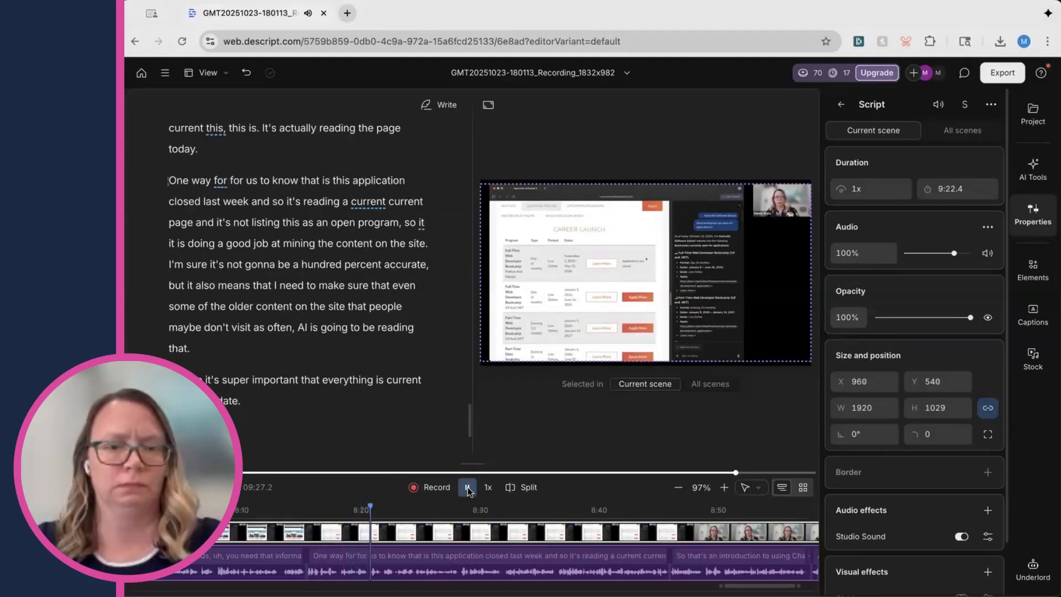
pyautogui.click(467, 488)
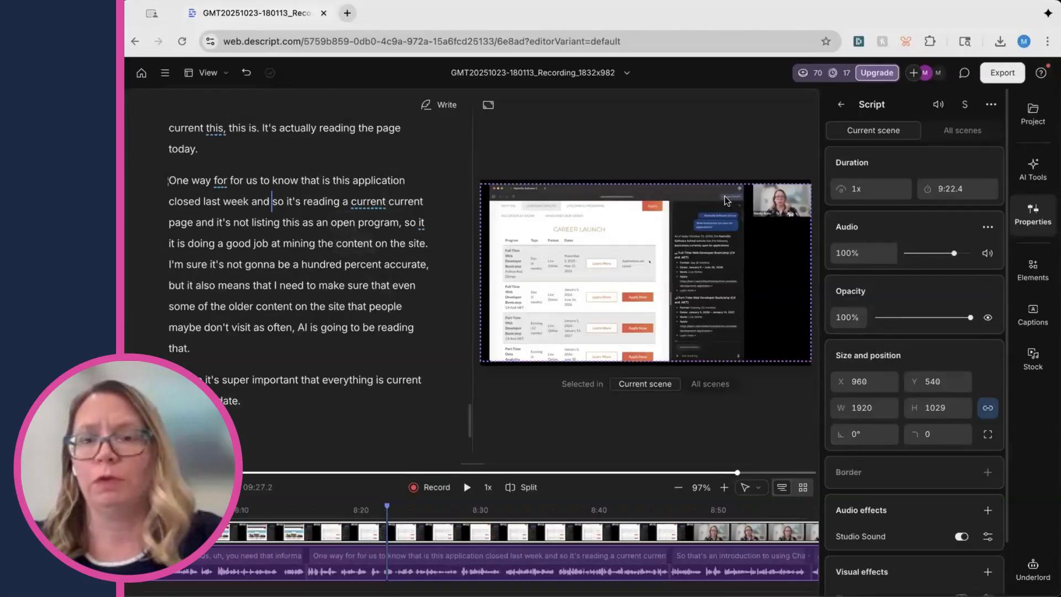
# Open Remove filler words from the AI tools and browse the list of filler word types
pyautogui.click(1027, 169)
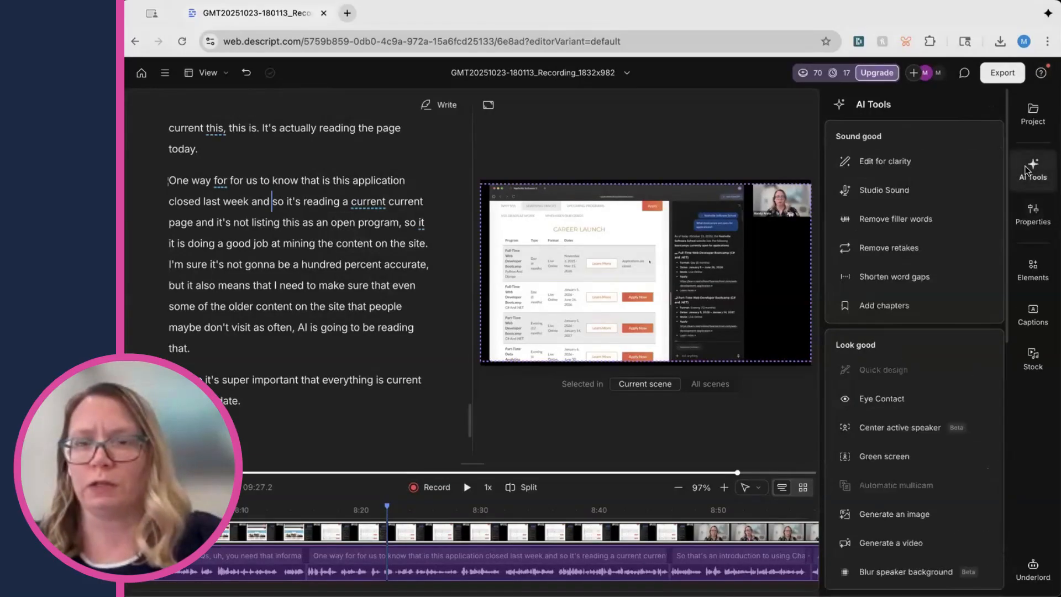
pyautogui.click(878, 220)
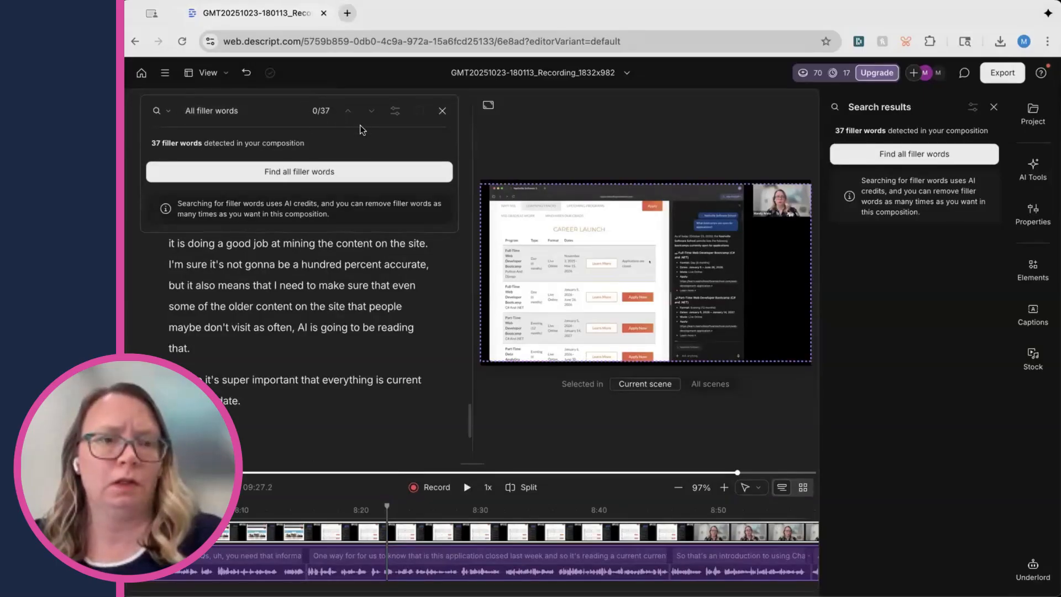
pyautogui.click(274, 116)
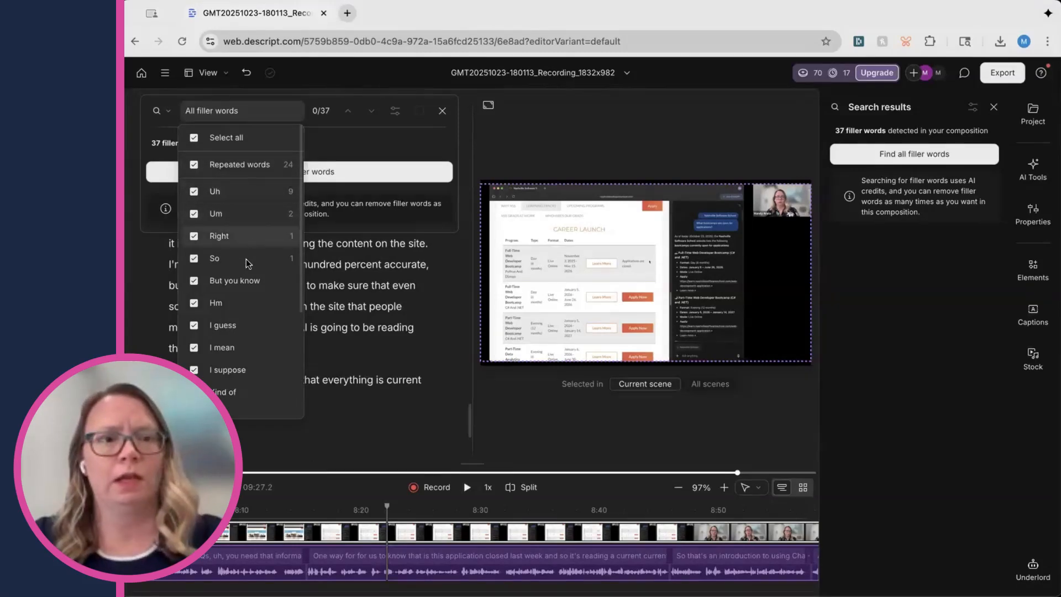
pyautogui.scroll(-1, 253, 290)
pyautogui.scroll(-5, 254, 291)
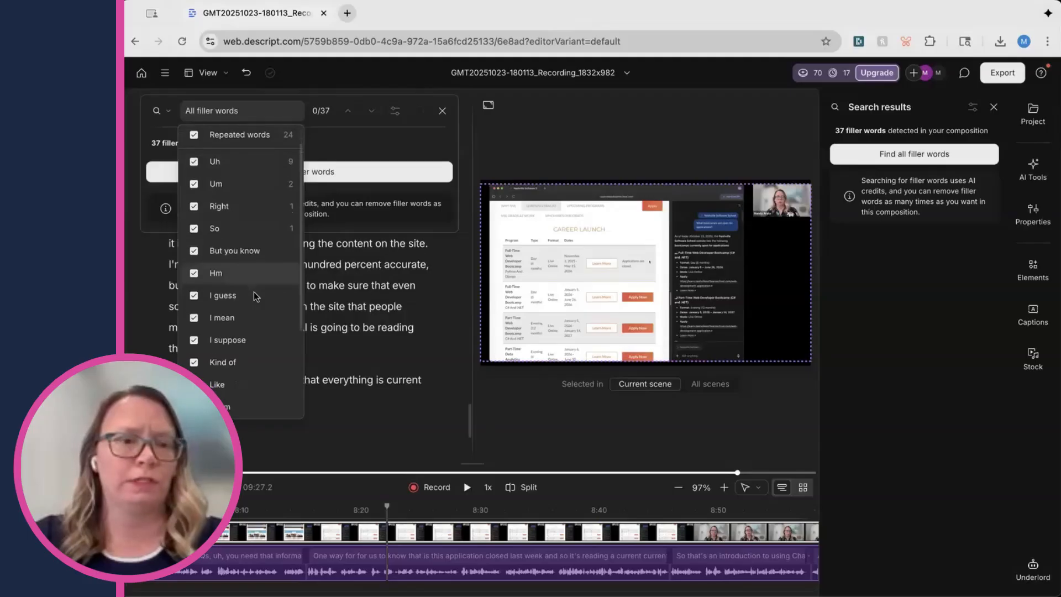
pyautogui.scroll(2, 253, 291)
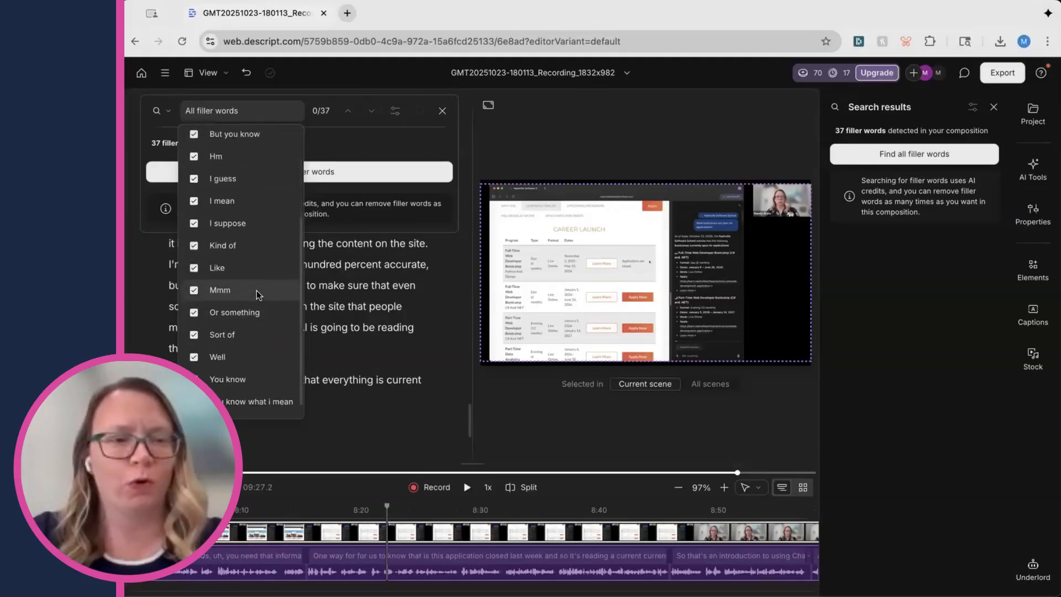
pyautogui.scroll(-1, 255, 293)
pyautogui.scroll(6, 251, 294)
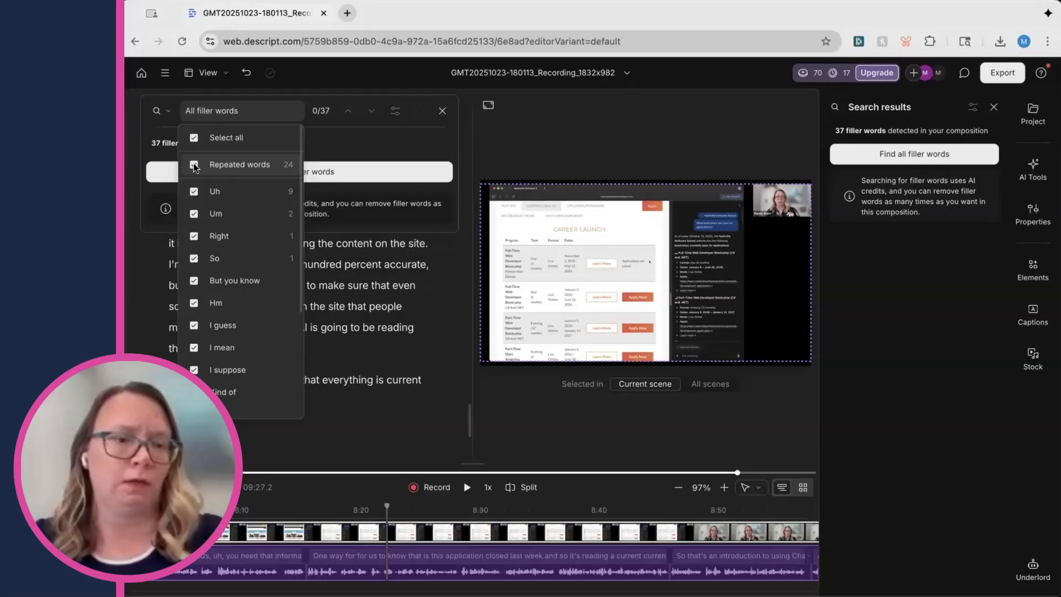
# Uncheck every filler word type, including Repeated words, except Uh and Um
pyautogui.click(194, 236)
pyautogui.click(193, 258)
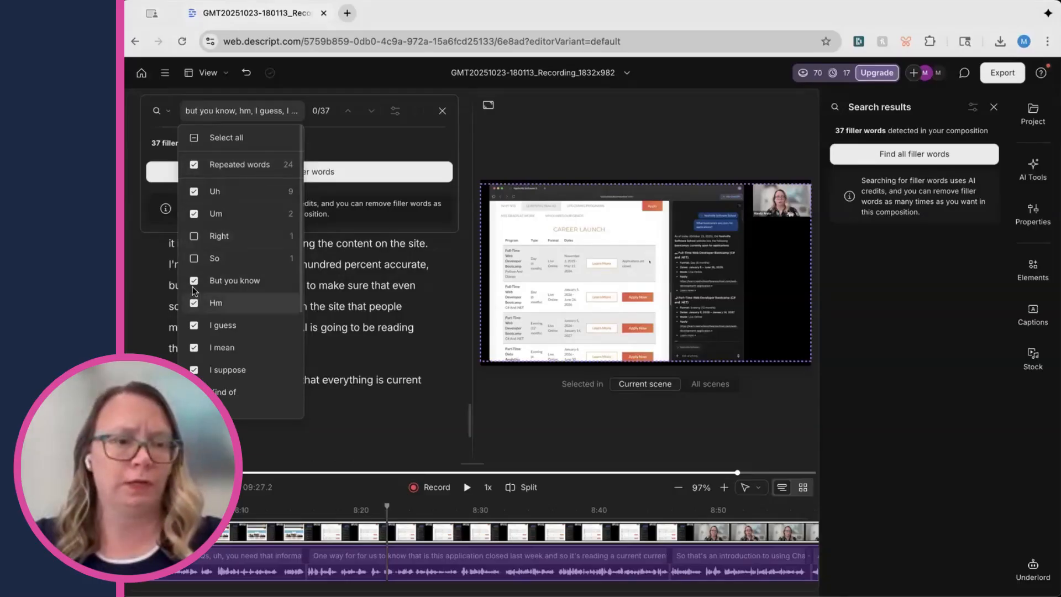
pyautogui.click(194, 282)
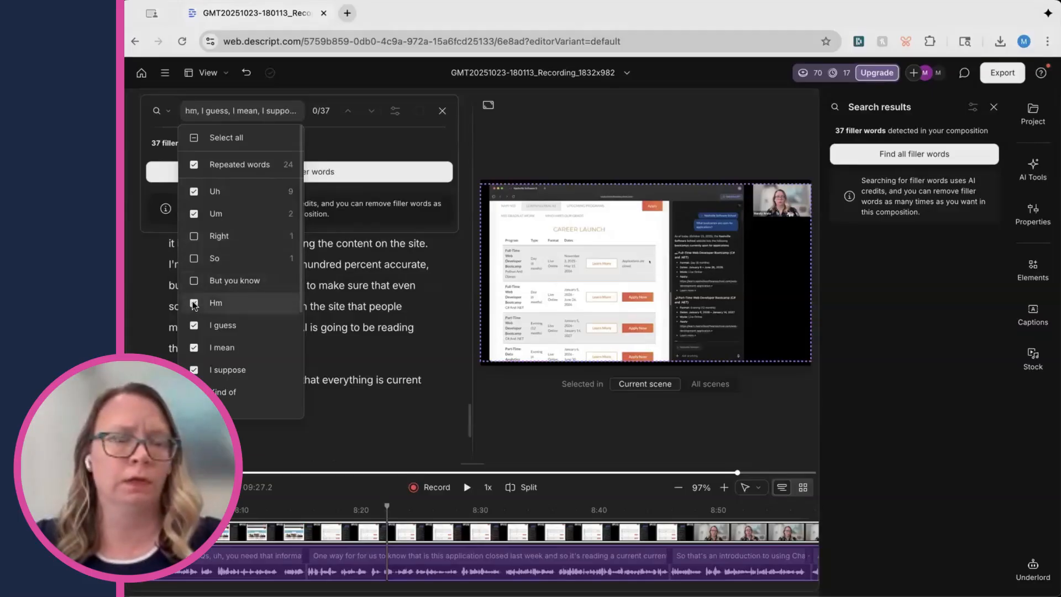
pyautogui.click(193, 302)
pyautogui.click(193, 325)
pyautogui.click(193, 347)
pyautogui.scroll(-1, 266, 293)
pyautogui.scroll(-2, 267, 292)
pyautogui.click(194, 302)
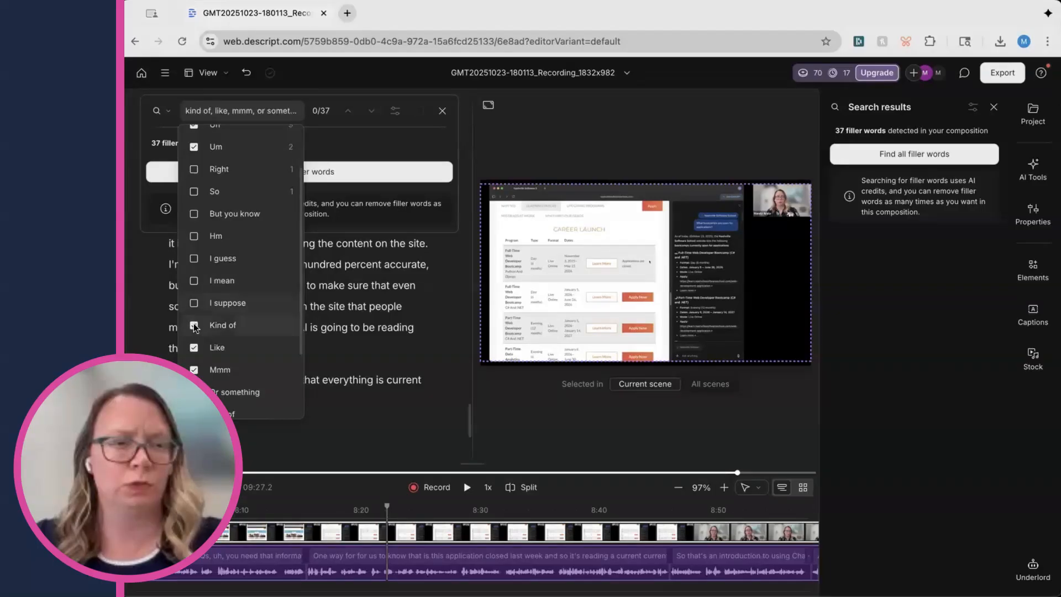
pyautogui.click(194, 326)
pyautogui.click(193, 348)
pyautogui.click(194, 371)
pyautogui.scroll(-3, 219, 355)
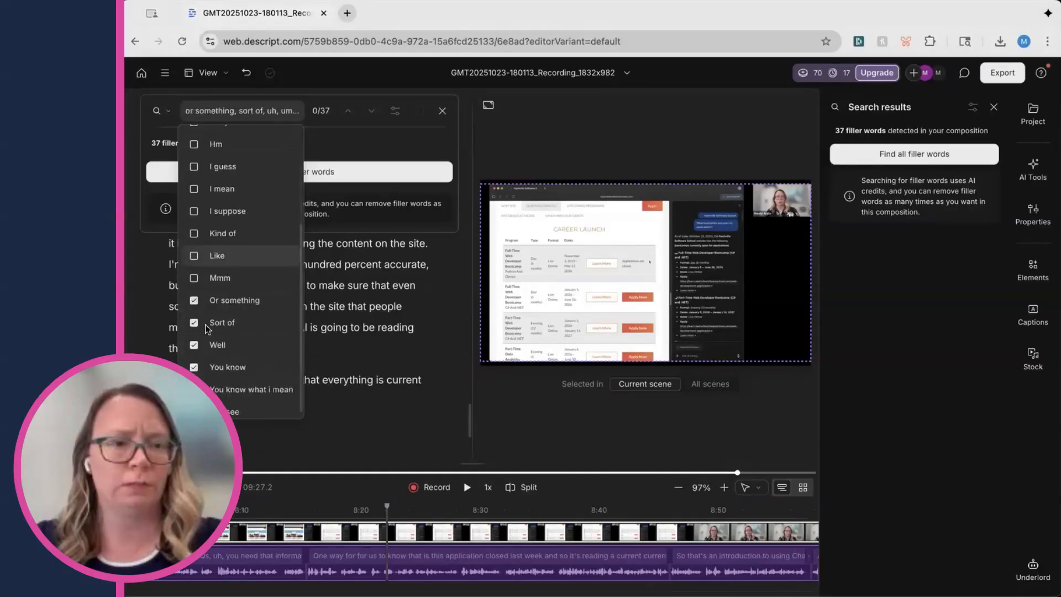
pyautogui.click(194, 292)
pyautogui.click(193, 314)
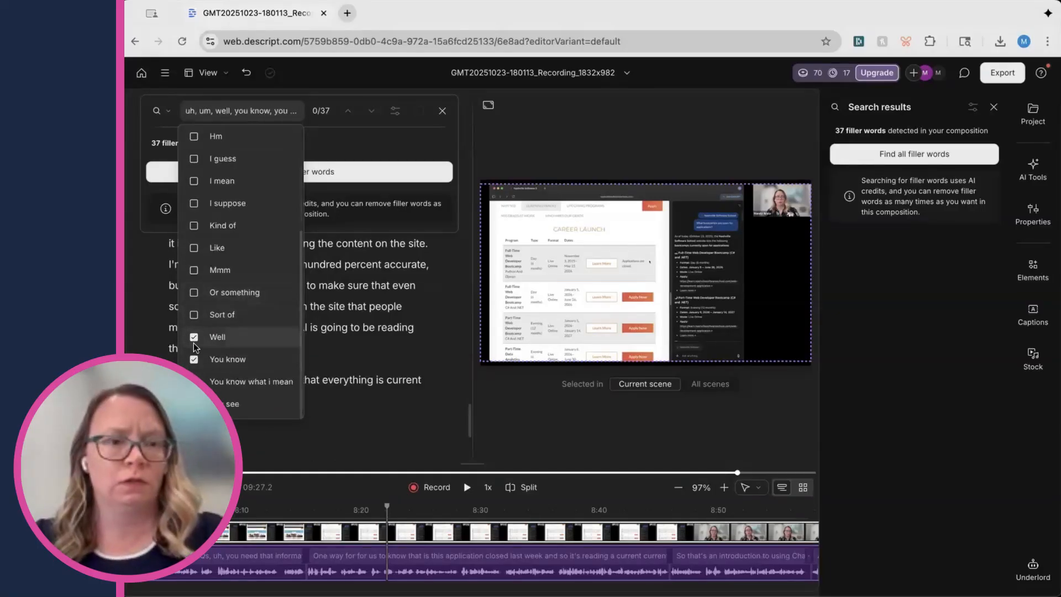
pyautogui.click(194, 336)
pyautogui.click(194, 359)
pyautogui.click(194, 382)
pyautogui.click(208, 403)
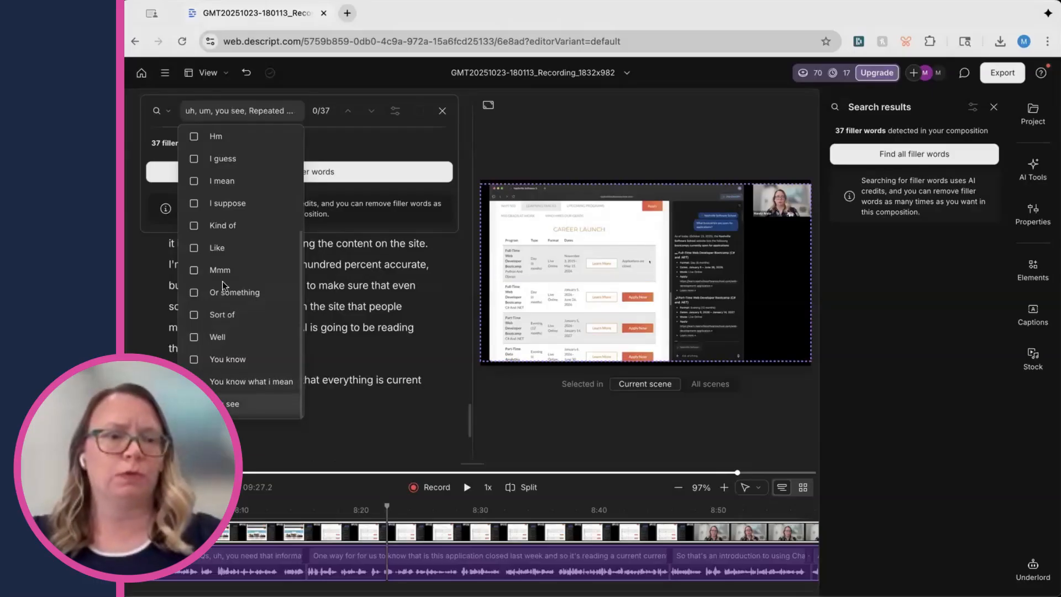
pyautogui.scroll(5, 222, 283)
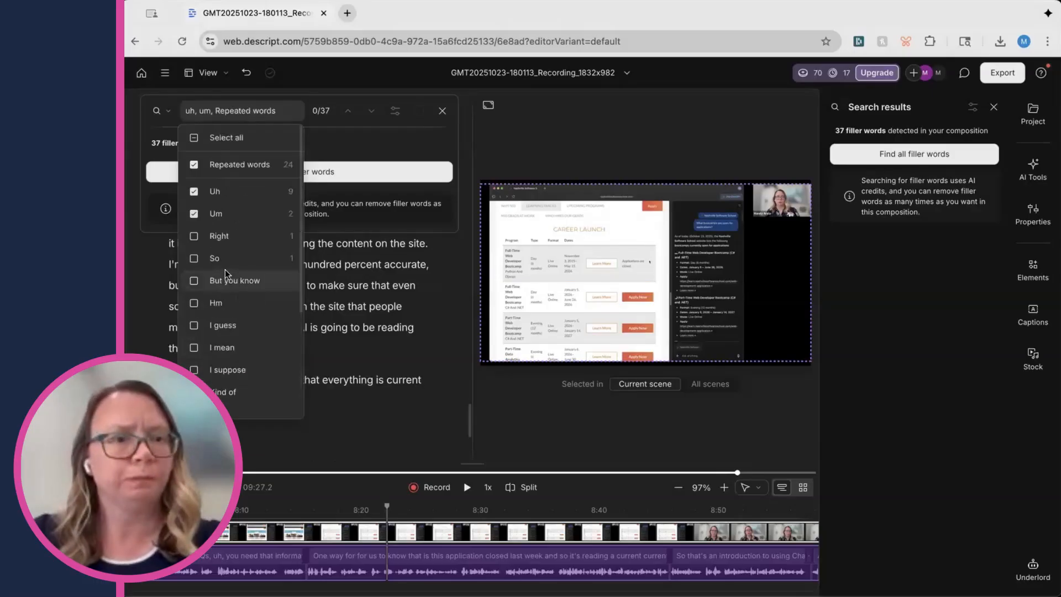
pyautogui.click(193, 166)
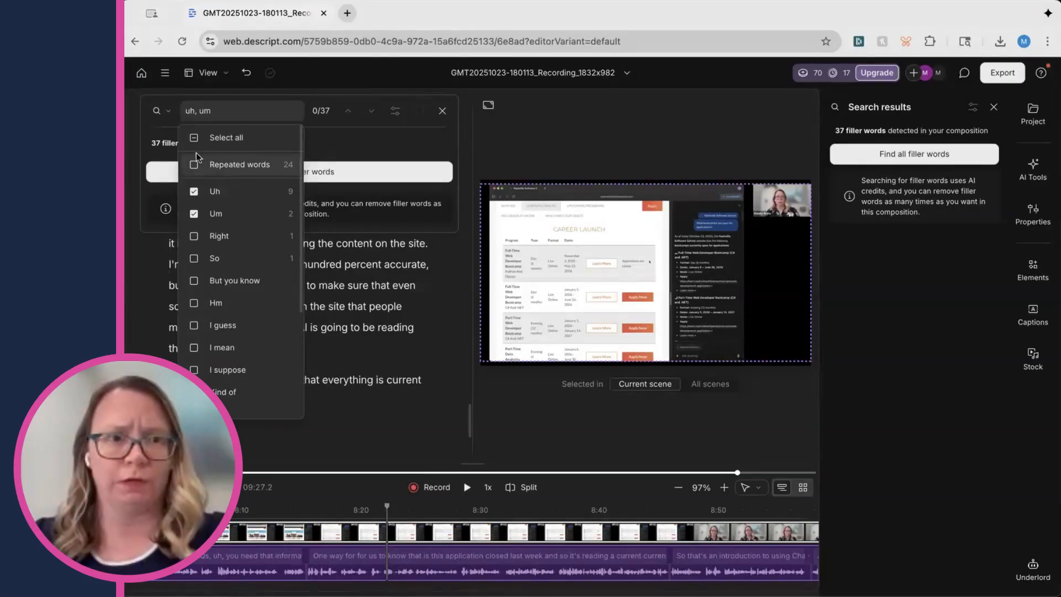
# Find all uh and um filler words and remove them all with Avoid harsh cuts enabled
pyautogui.click(332, 142)
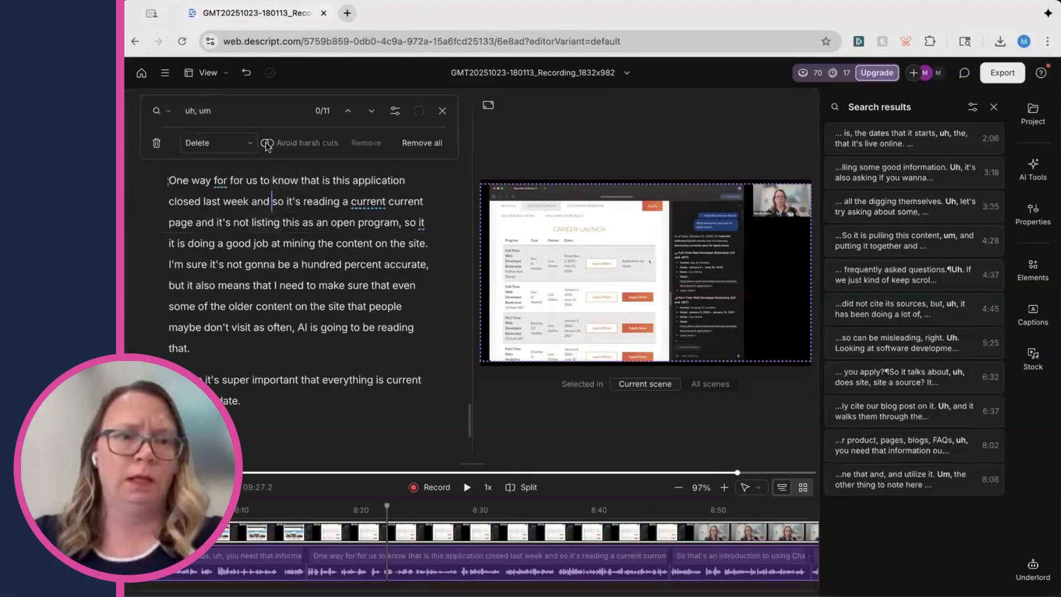
pyautogui.click(267, 143)
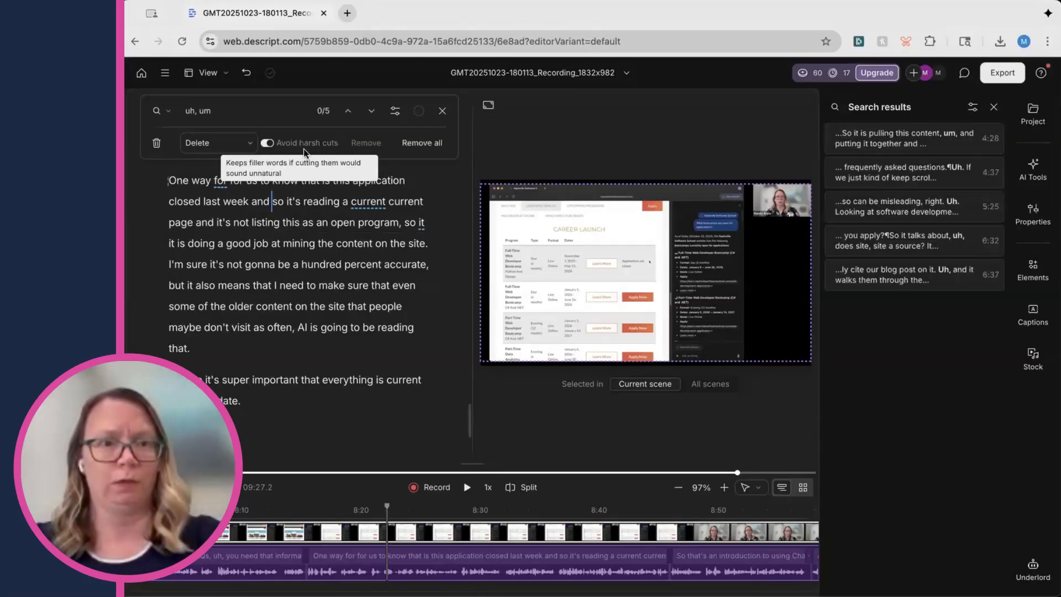
pyautogui.click(217, 147)
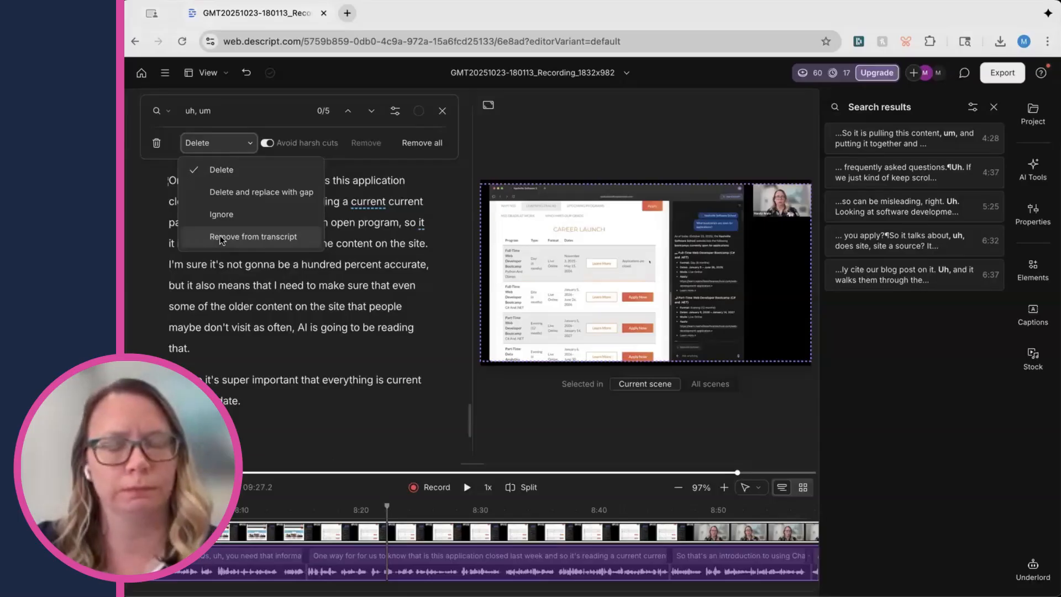
pyautogui.click(370, 182)
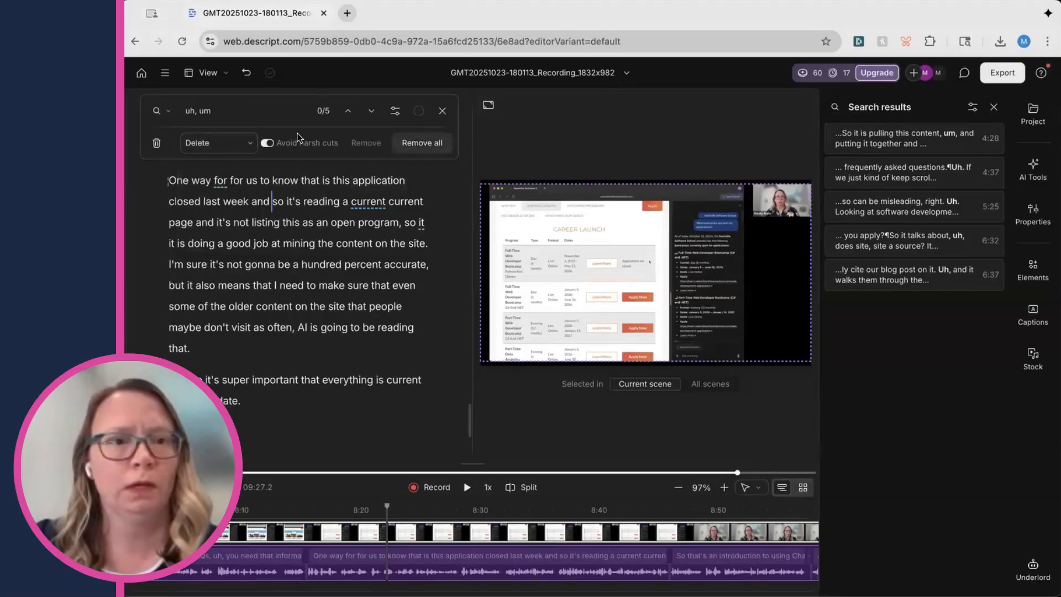
pyautogui.click(427, 147)
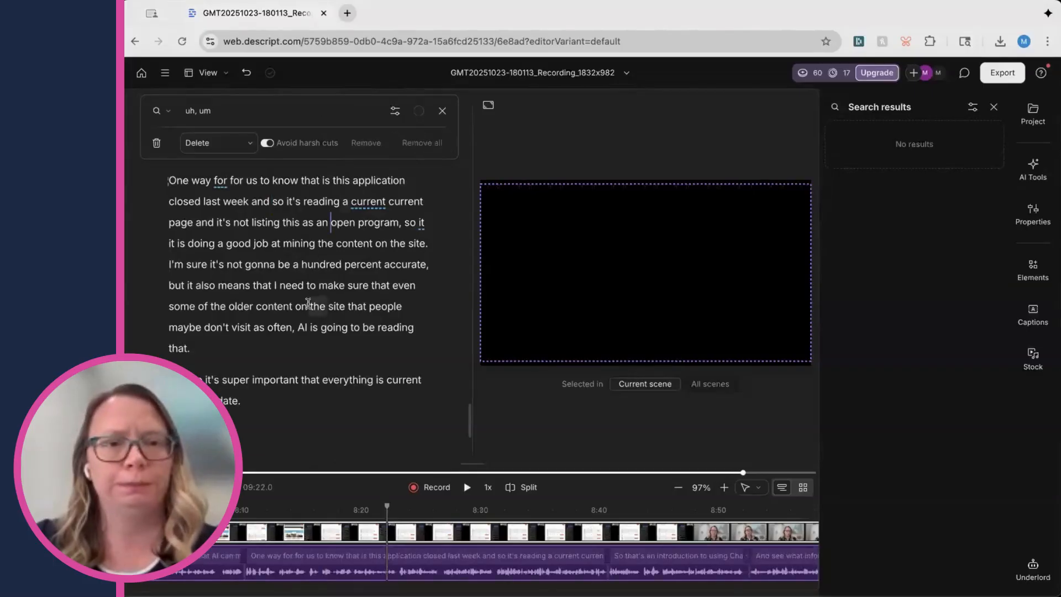
# Restore the removed media after "information." in the transcript
pyautogui.scroll(1, 248, 324)
pyautogui.scroll(15, 247, 318)
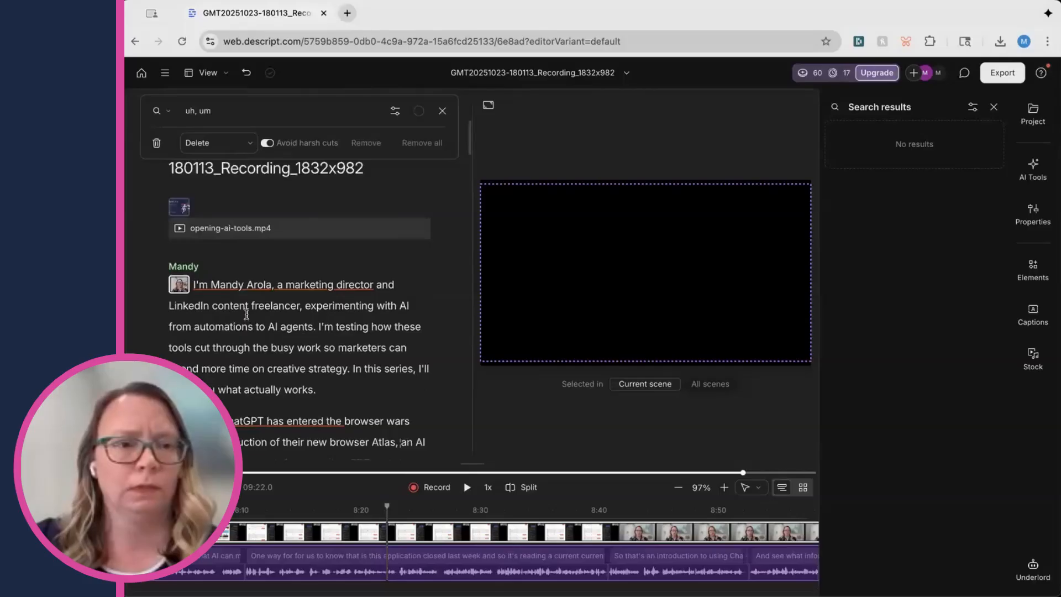
pyautogui.scroll(-1, 245, 312)
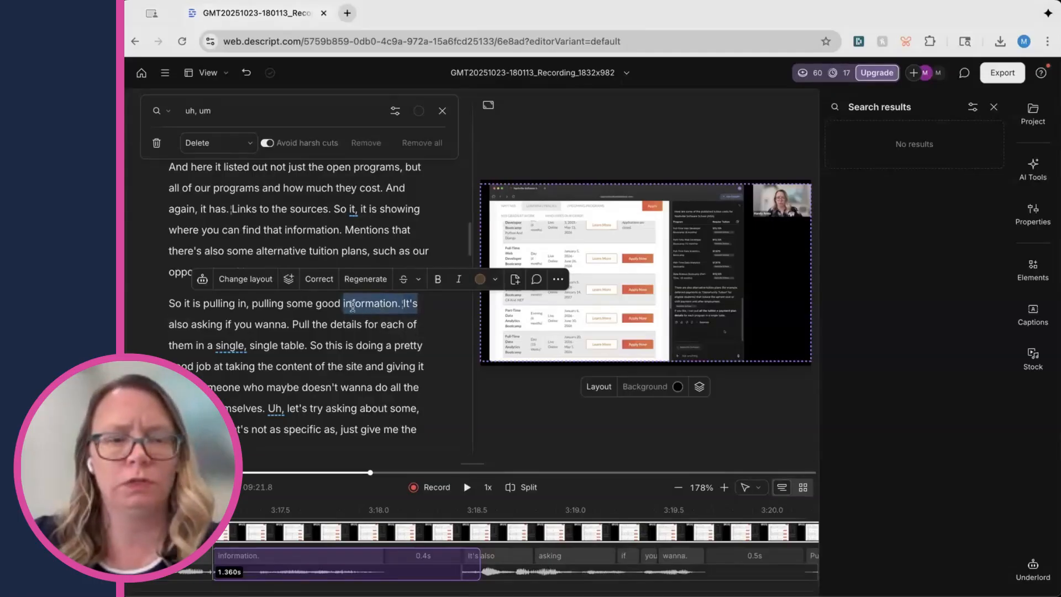
pyautogui.click(558, 279)
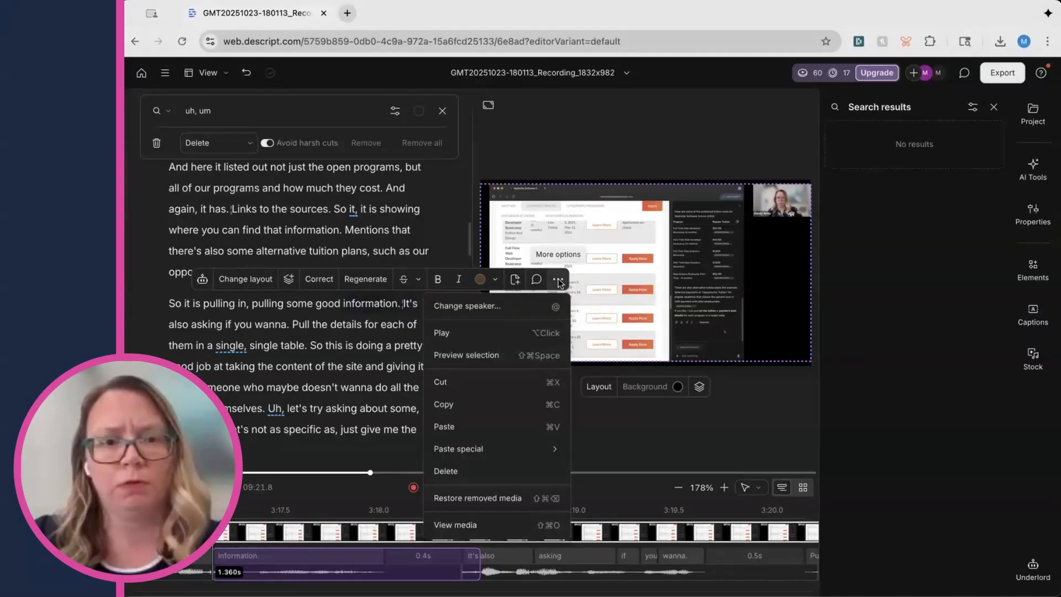
pyautogui.click(479, 499)
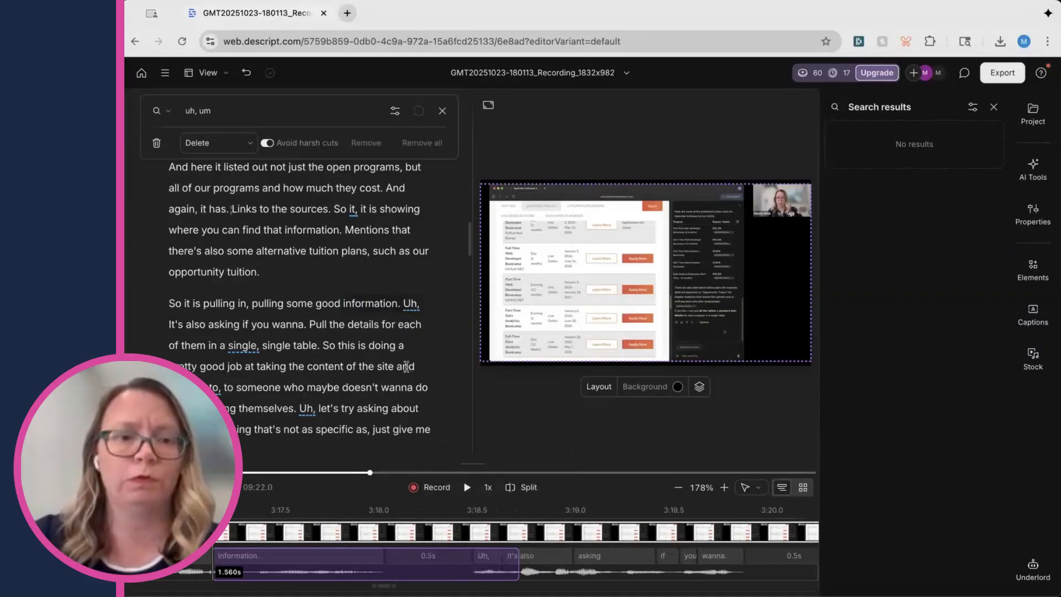
# Delete the restored "Uh" after "information." from the transcript
pyautogui.moveTo(203, 303); pyautogui.dragTo(342, 303)
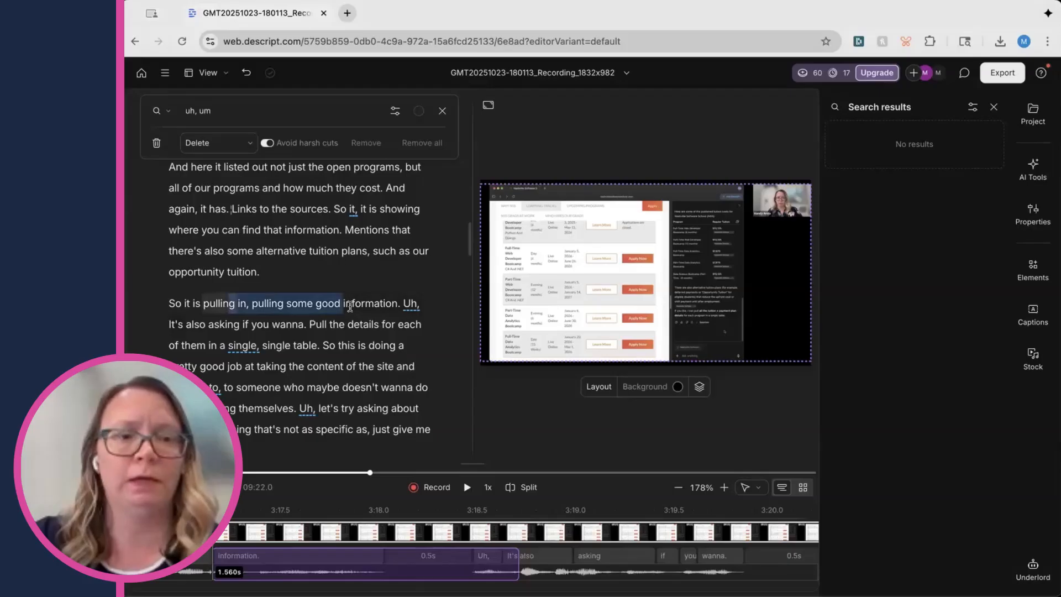
pyautogui.doubleClick(410, 304)
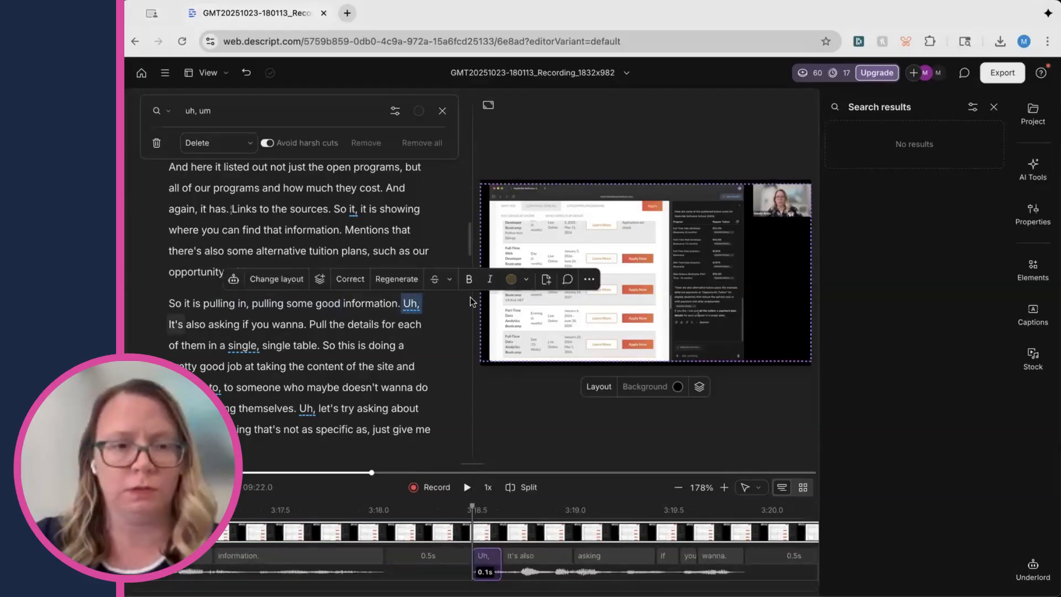
pyautogui.press('BackSpace')
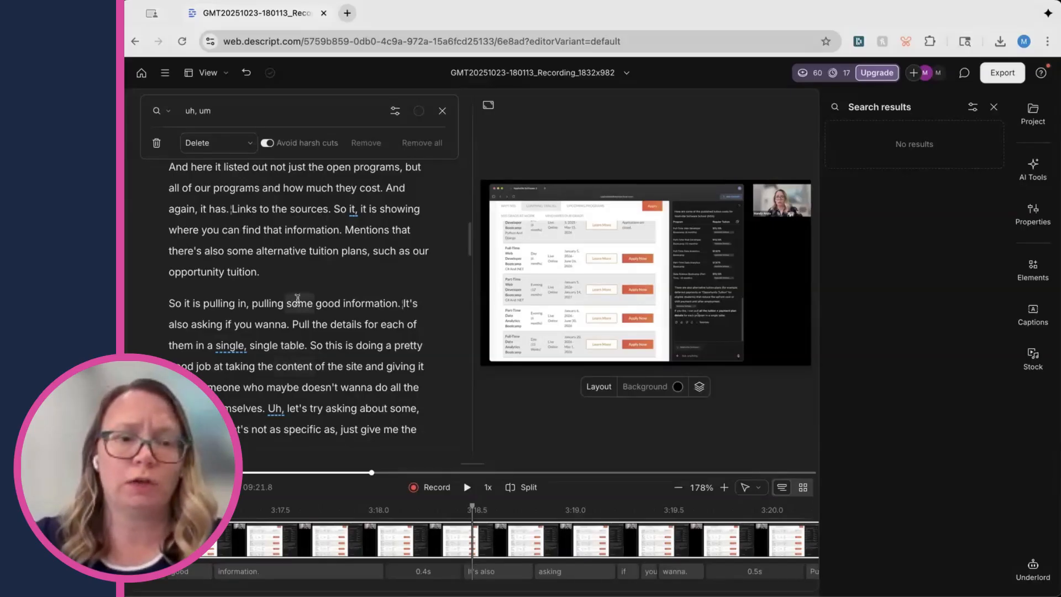
# Delete the filler "Uh," before "let's try asking about some" from the transcript
pyautogui.doubleClick(339, 209)
pyautogui.doubleClick(314, 347)
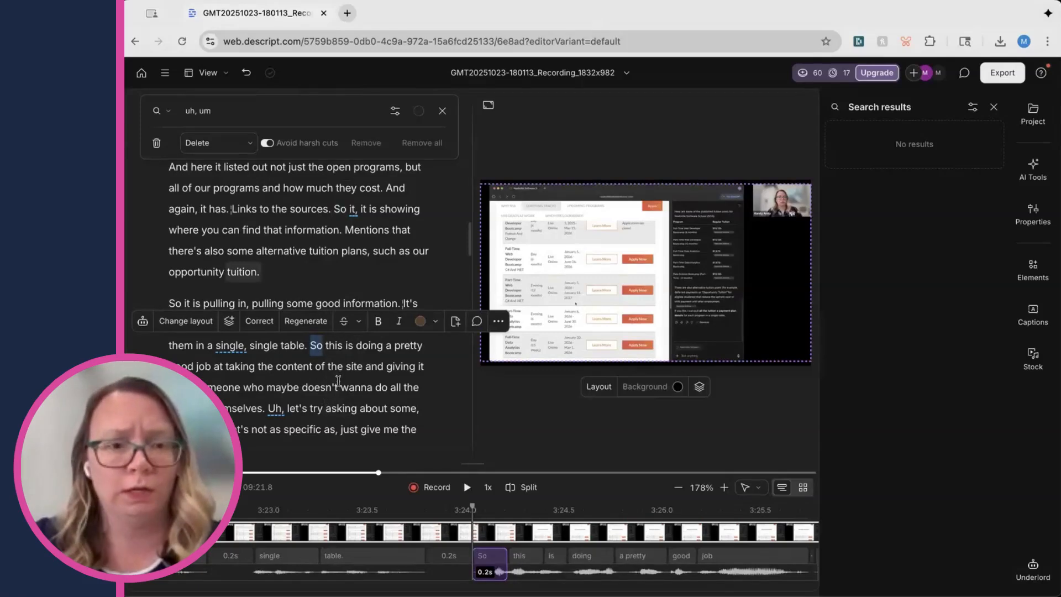
pyautogui.click(334, 387)
pyautogui.doubleClick(277, 408)
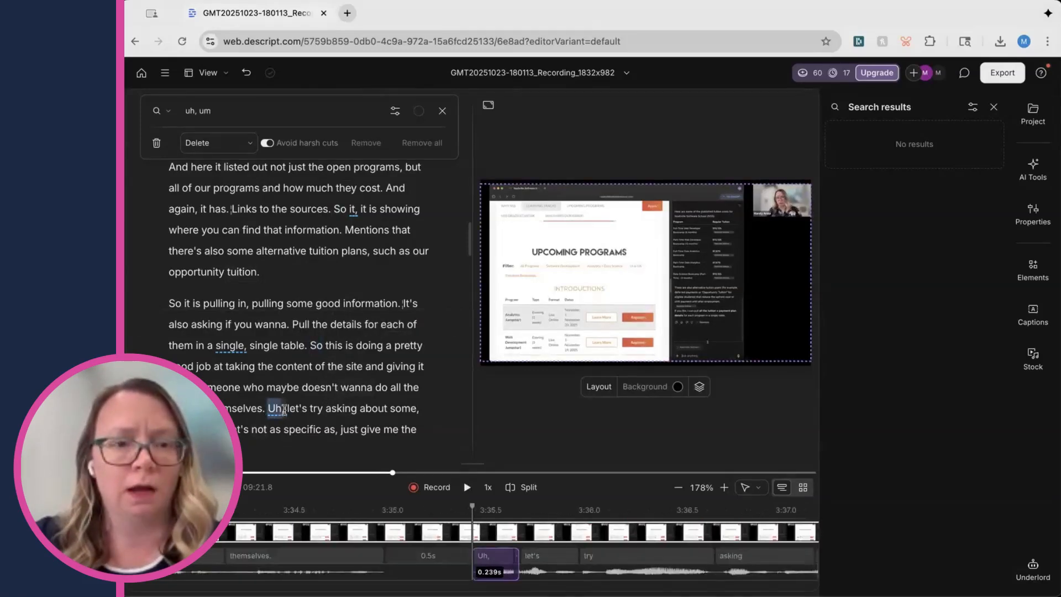
pyautogui.press('BackSpace')
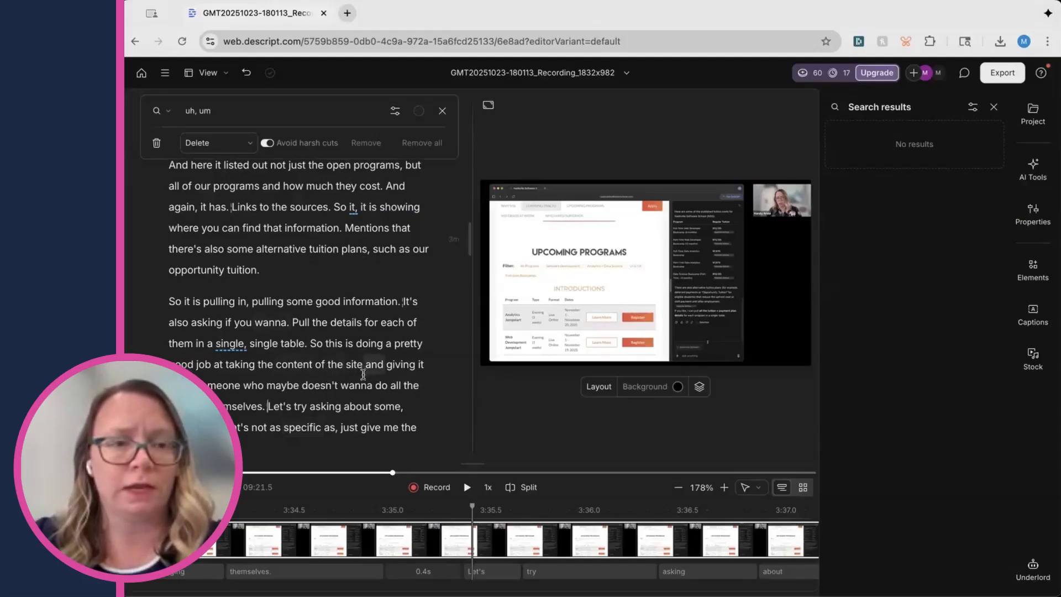
# Delete the filler "uh," after "the dates that it starts," from the transcript
pyautogui.scroll(-5, 363, 375)
pyautogui.scroll(6, 356, 292)
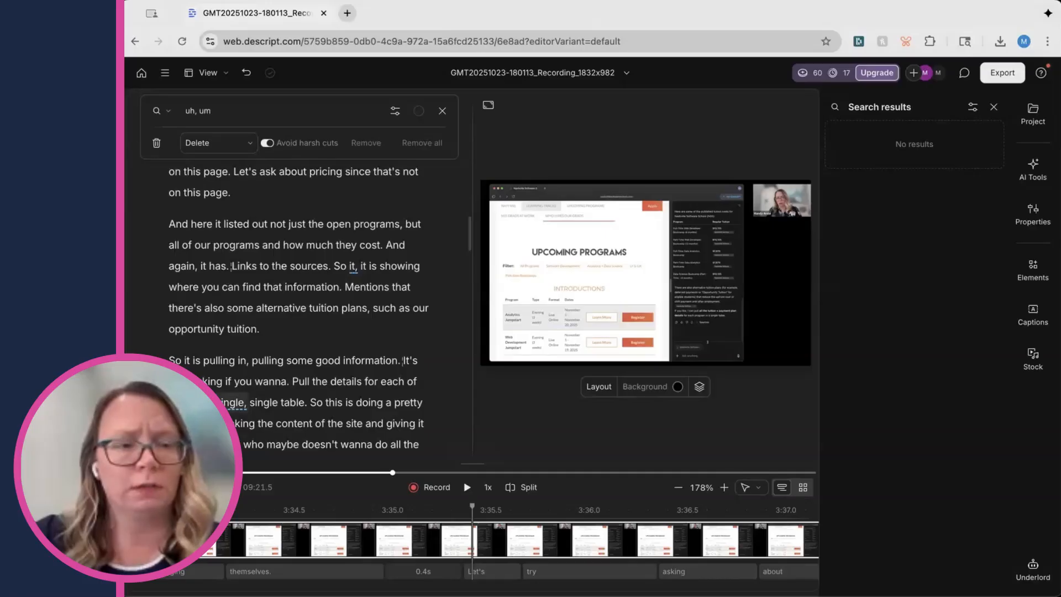
pyautogui.scroll(1, 318, 309)
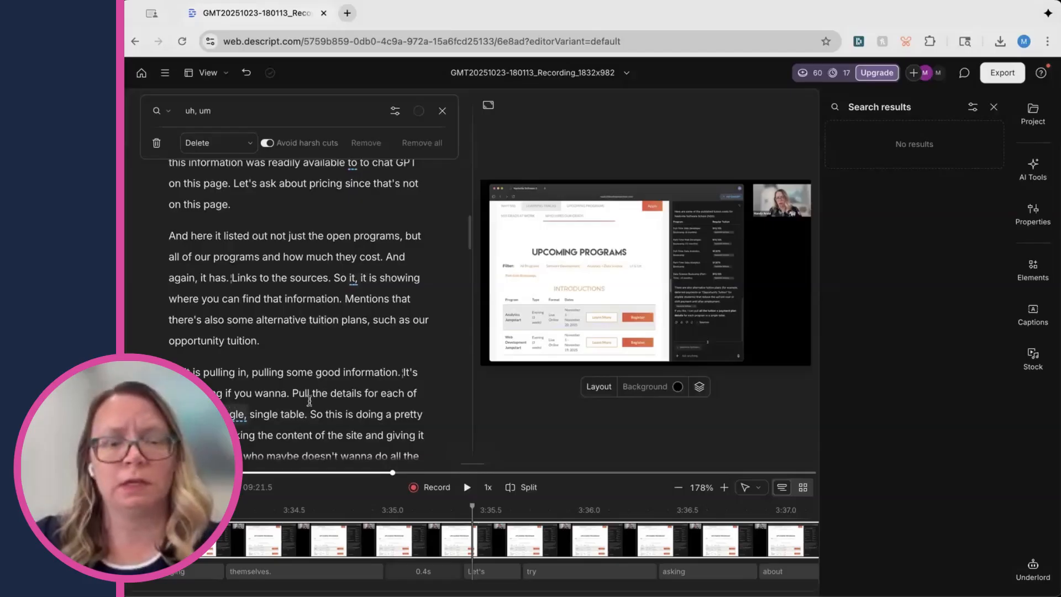
pyautogui.scroll(5, 341, 385)
pyautogui.scroll(5, 341, 385)
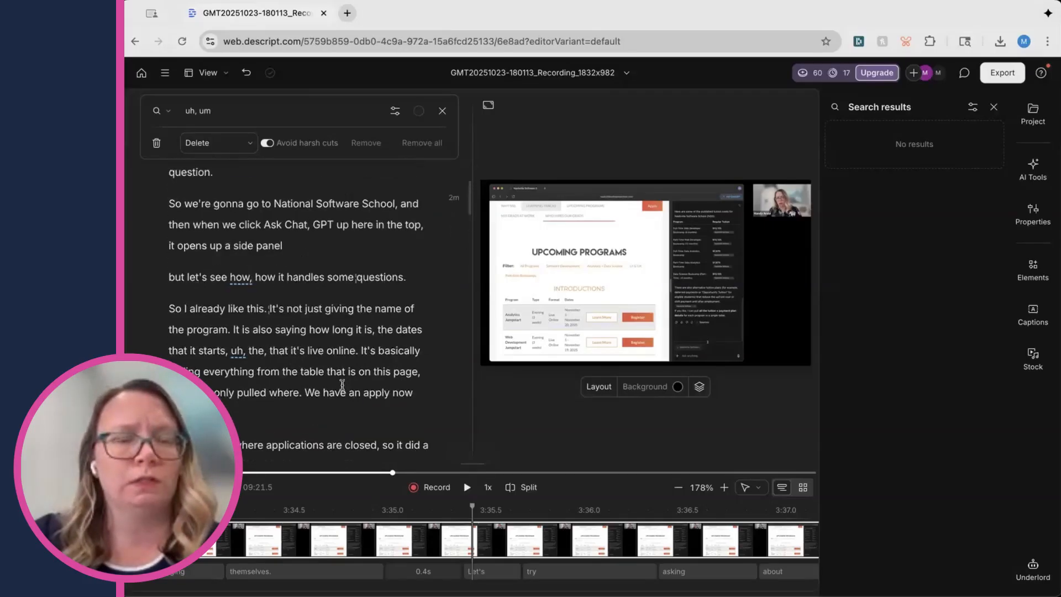
pyautogui.doubleClick(246, 358)
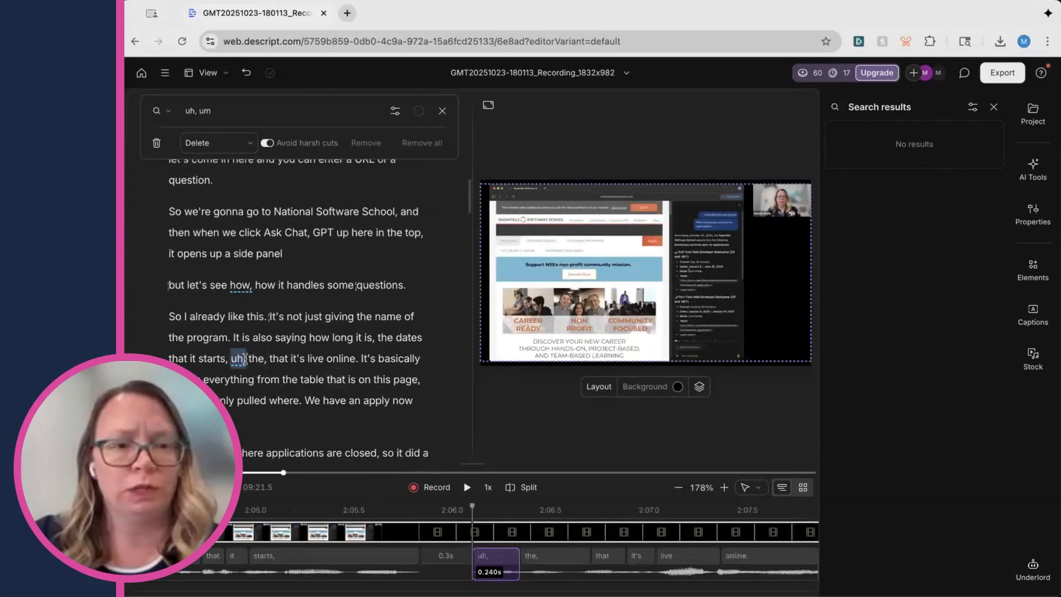
pyautogui.press('BackSpace')
# Review the beginning of the transcript for remaining filler words
pyautogui.scroll(5, 276, 342)
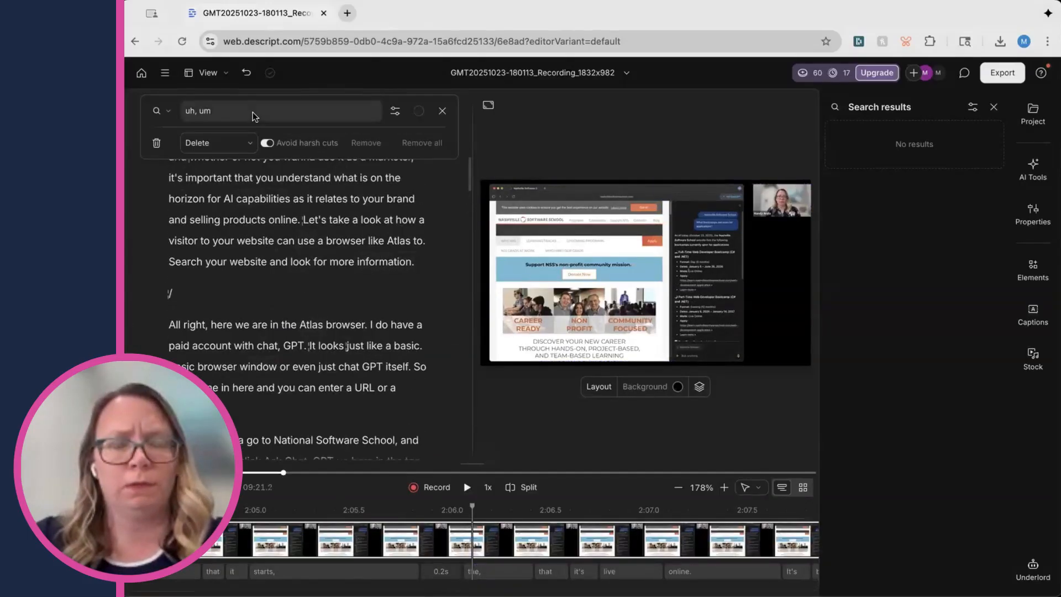
pyautogui.scroll(6, 324, 291)
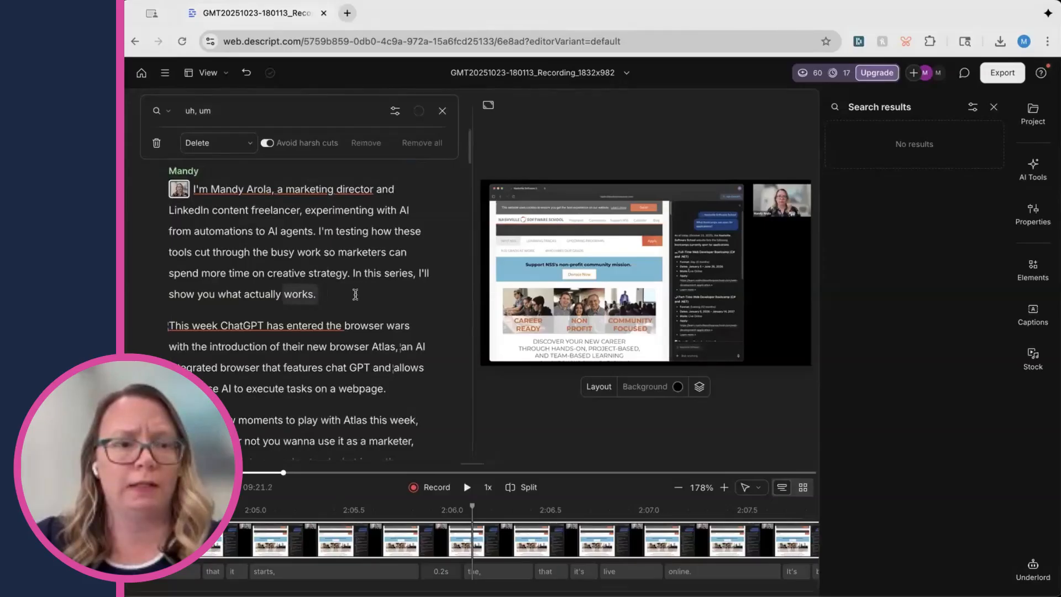
pyautogui.scroll(2, 390, 299)
pyautogui.scroll(-2, 394, 303)
pyautogui.scroll(-3, 394, 303)
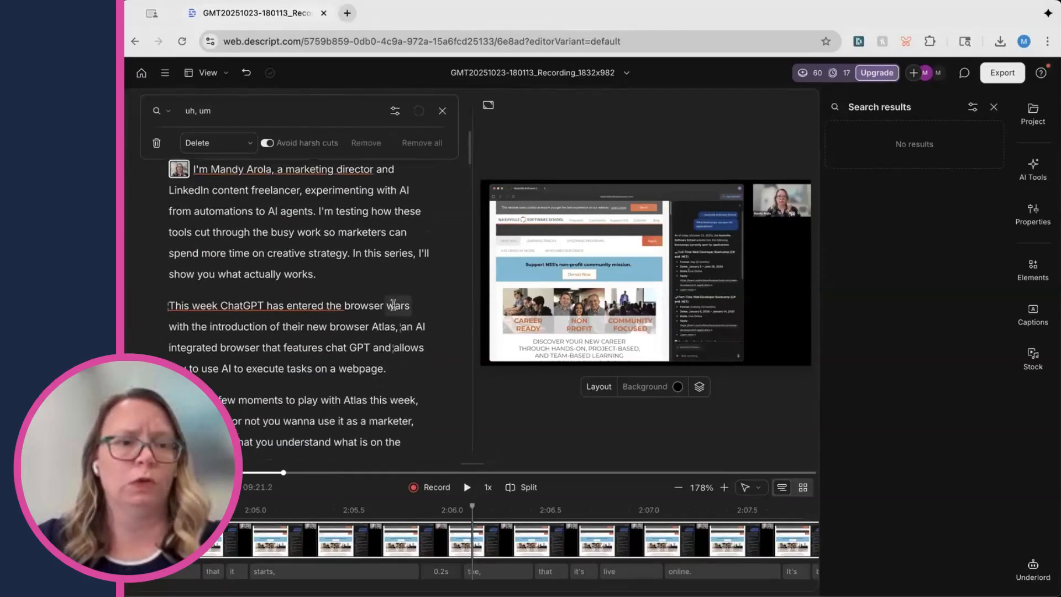